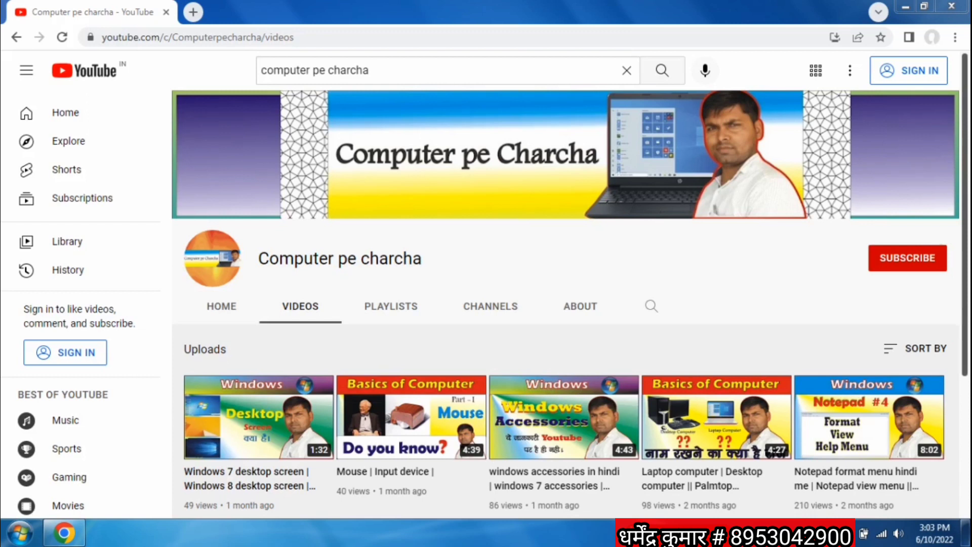
Open the Windows Start menu over the YouTube channel page
{"action": "left_click", "coordinate": [20, 535]}
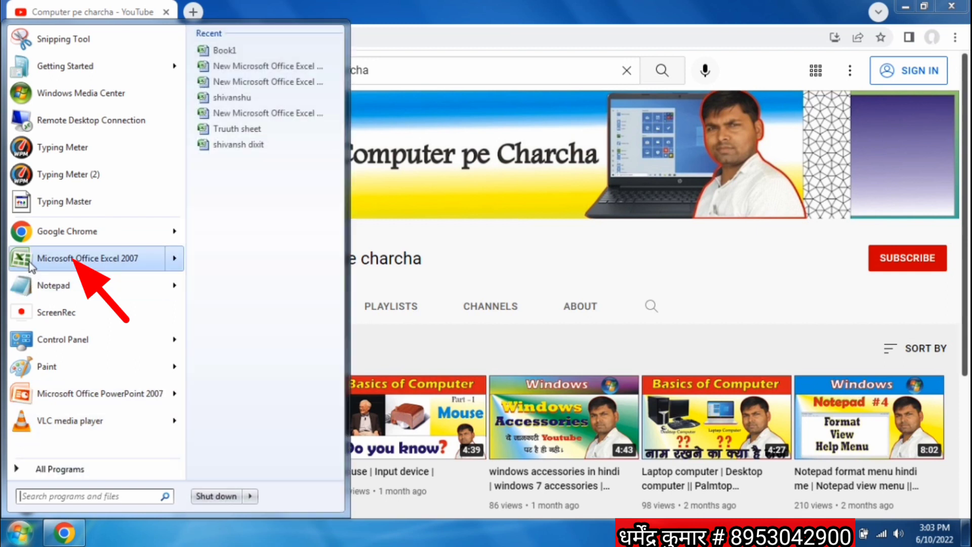
{"action": "mouse_move", "coordinate": [87, 259]}
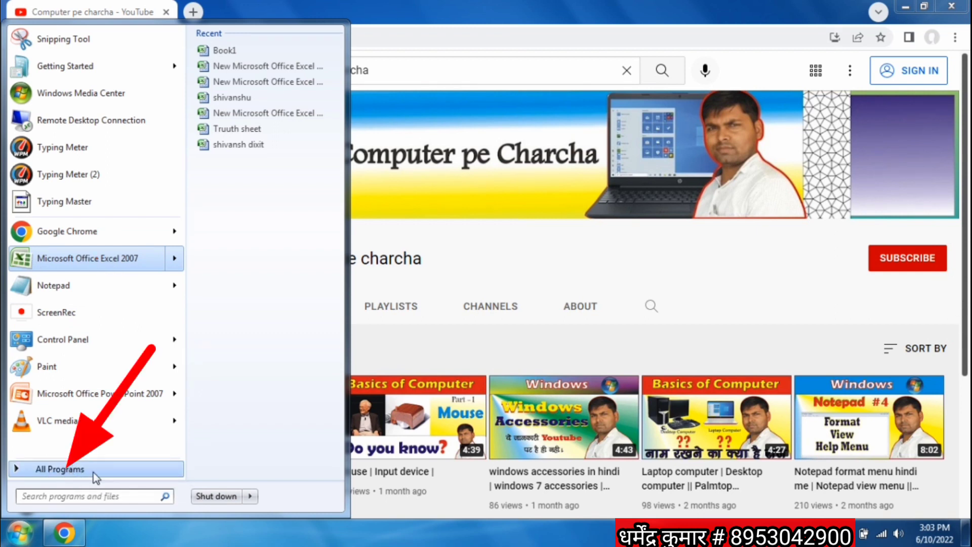
Launch Microsoft Office Excel 2007 from All Programs' Microsoft Office folder, opening blank Book1
{"action": "left_click", "coordinate": [94, 475]}
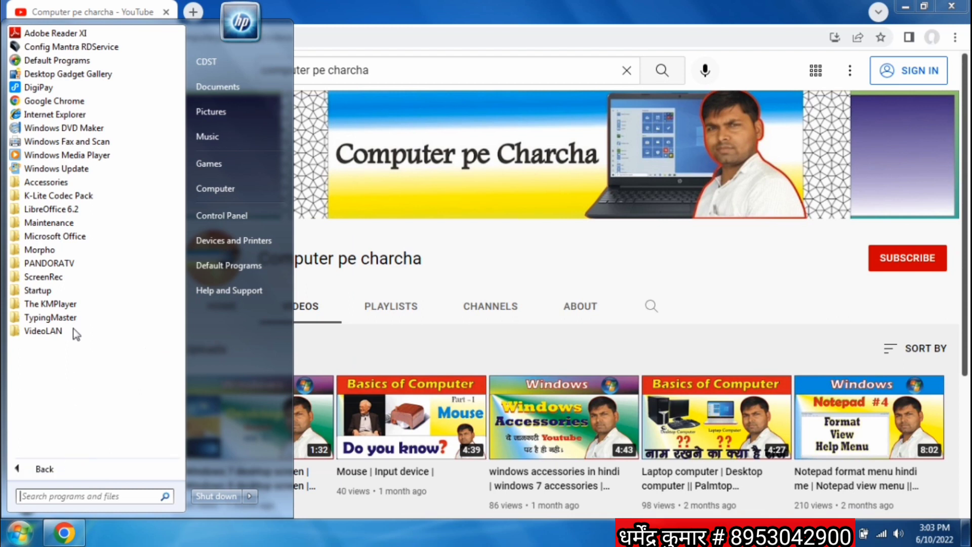
{"action": "left_click", "coordinate": [67, 236]}
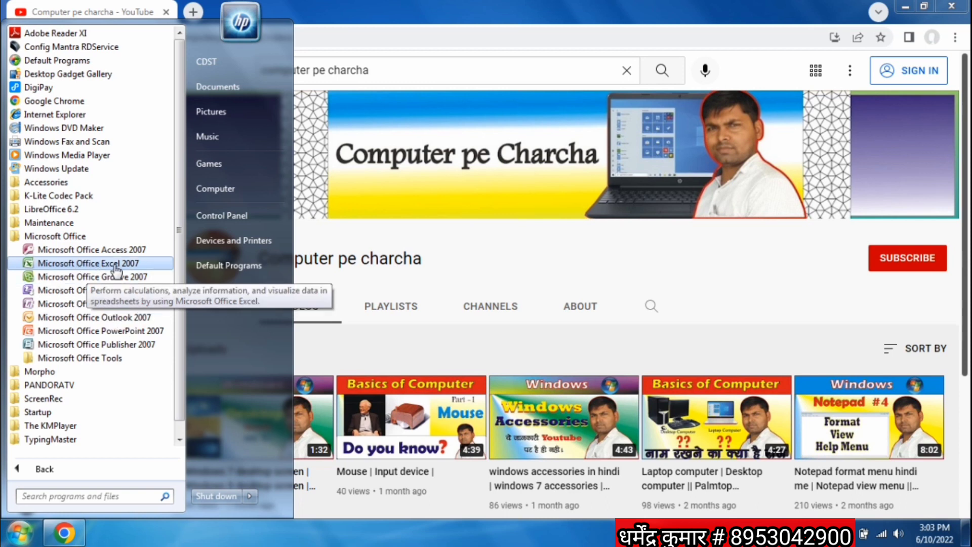
{"action": "key", "text": "Escape"}
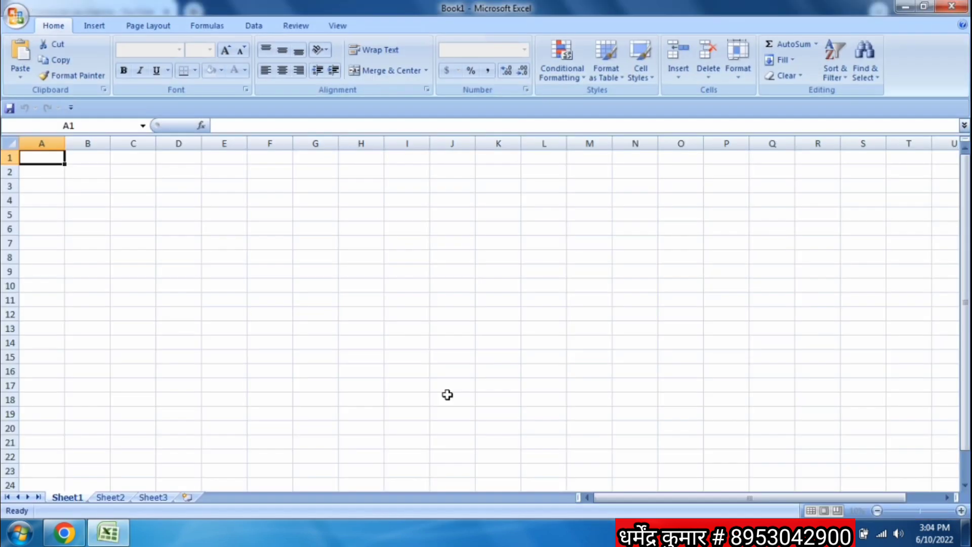
{"action": "left_click", "coordinate": [85, 227]}
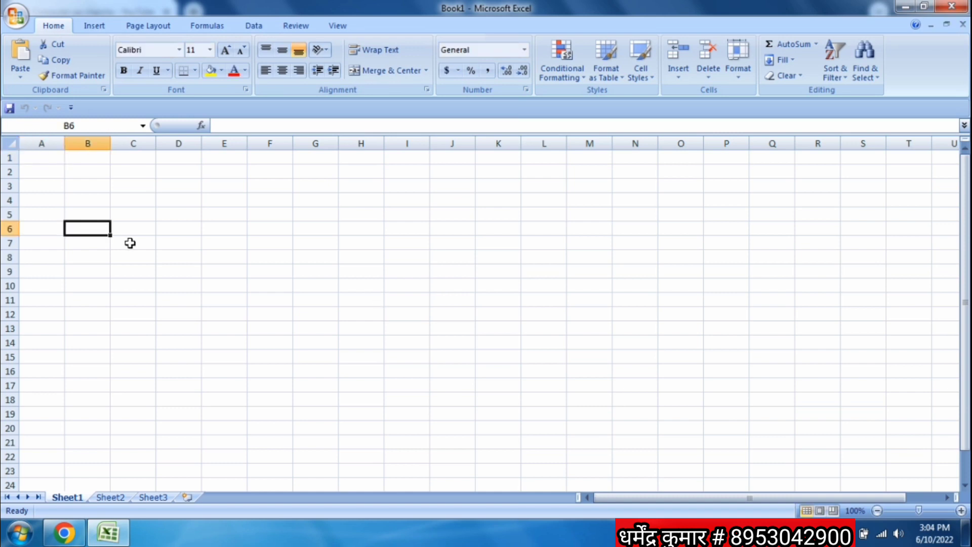
{"action": "left_click", "coordinate": [333, 261]}
{"action": "left_click", "coordinate": [77, 204]}
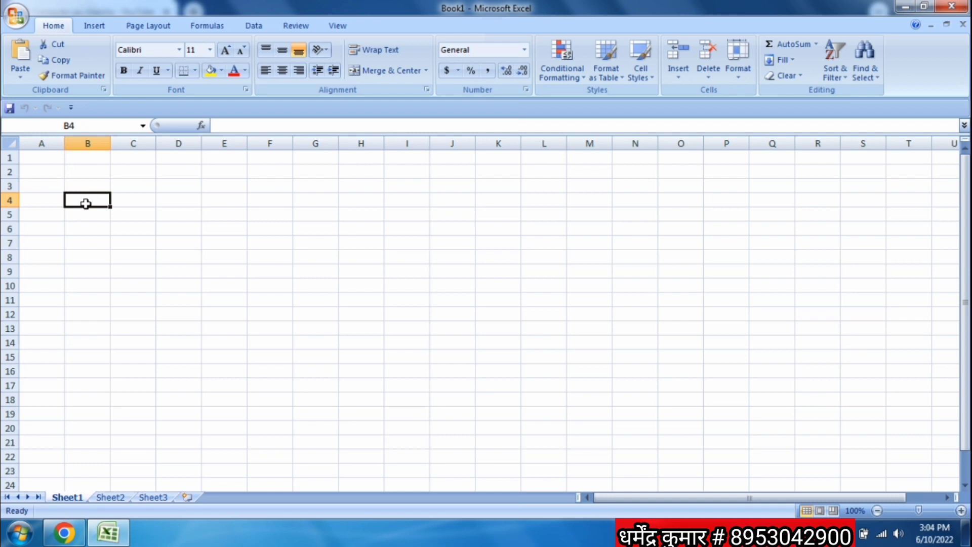
Enter =5^2 in cell B4 so it shows 25
{"action": "type", "text": "="}
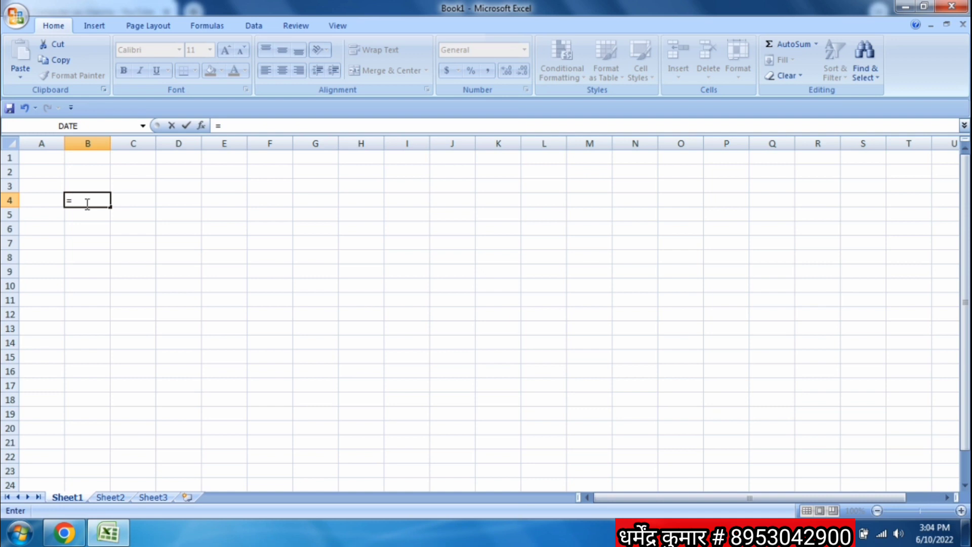
{"action": "type", "text": "5"}
{"action": "type", "text": "^"}
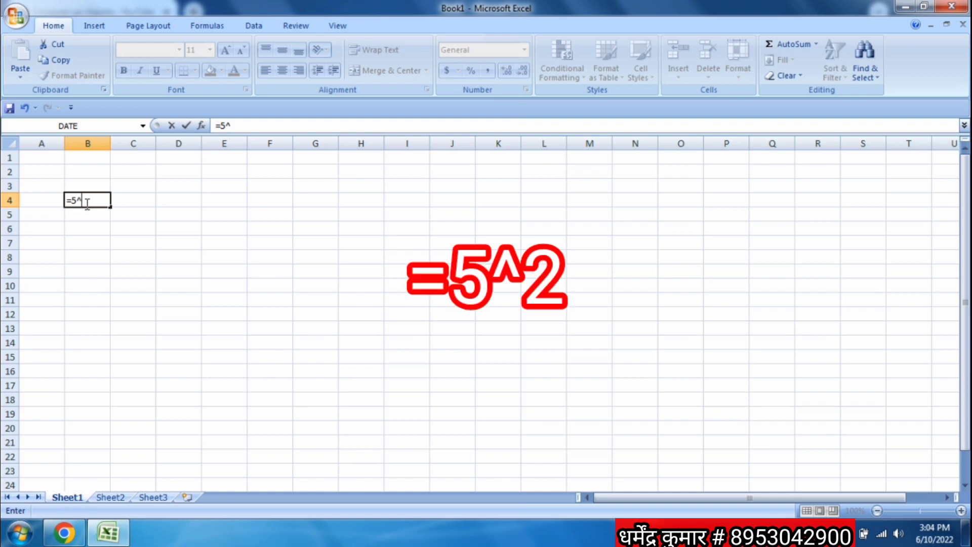
{"action": "type", "text": "2"}
{"action": "key", "text": "Return"}
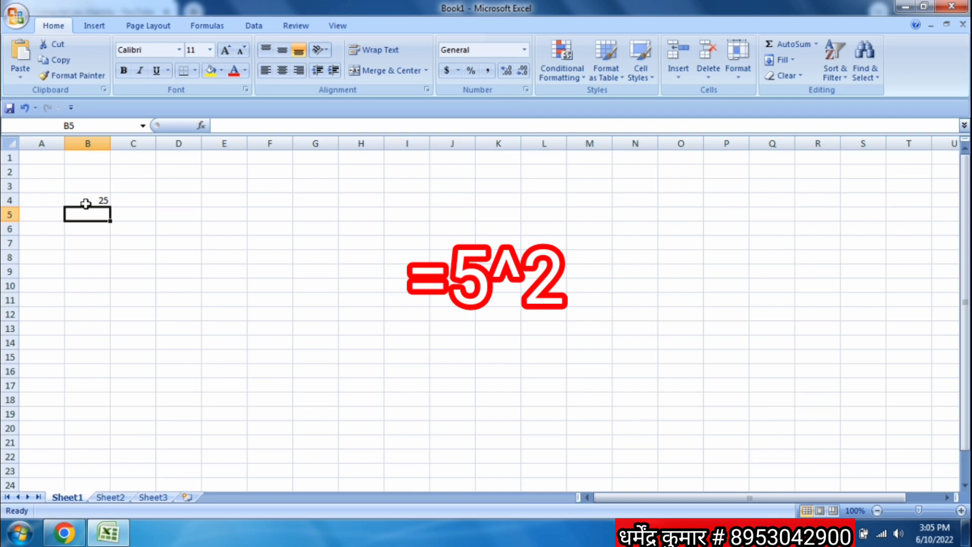
Enter =4^3 in cell B5 so it shows 64
{"action": "type", "text": "="}
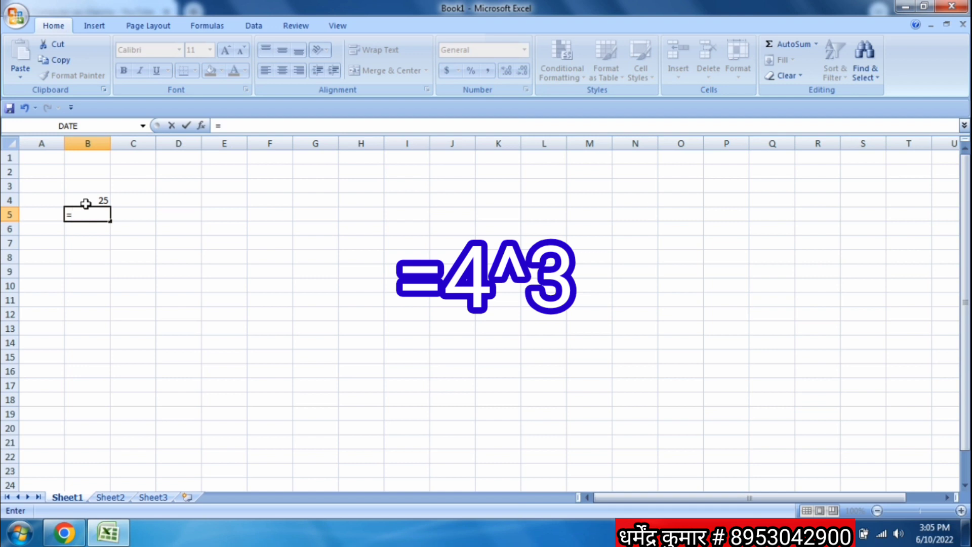
{"action": "type", "text": "4"}
{"action": "type", "text": "^"}
{"action": "type", "text": "3"}
{"action": "key", "text": "Return"}
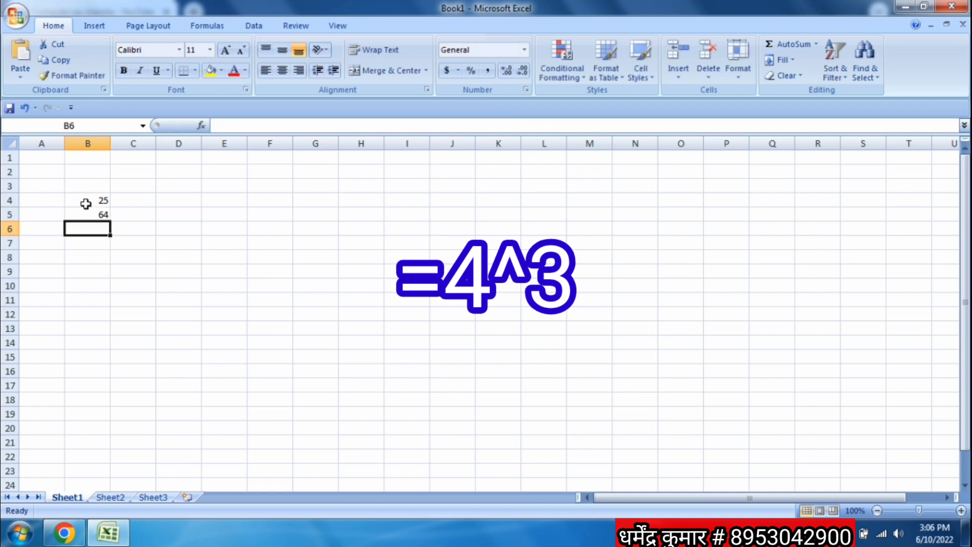